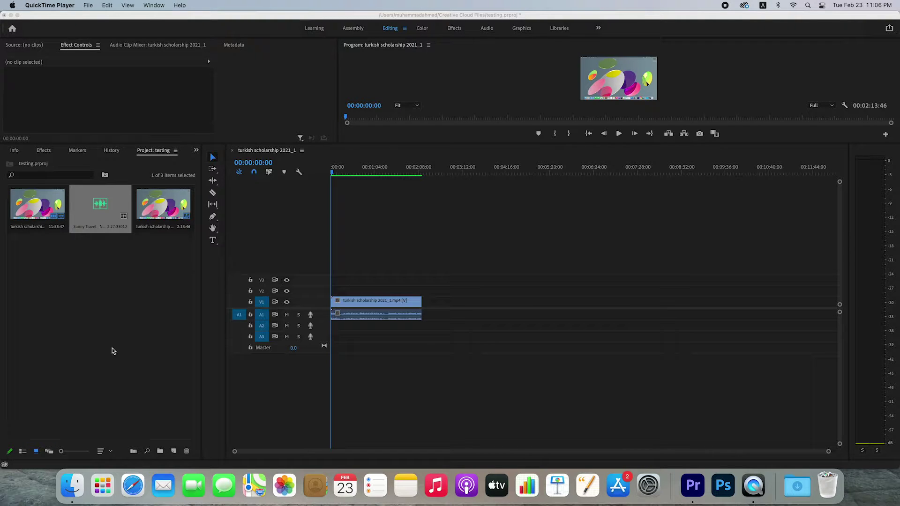
Place the Sunny Travel music clip at the start of track A2, cut it at the video's end and ripple delete the excess
{"action": "left_click", "coordinate": [87, 214]}
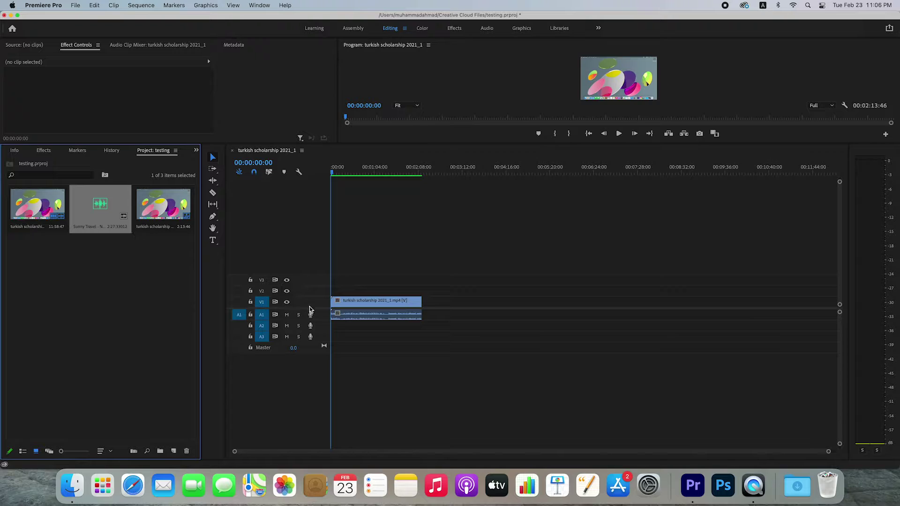
{"action": "mouse_move", "coordinate": [343, 316]}
{"action": "left_mouse_down"}
{"action": "mouse_move", "coordinate": [355, 321]}
{"action": "mouse_move", "coordinate": [342, 322]}
{"action": "left_mouse_up"}
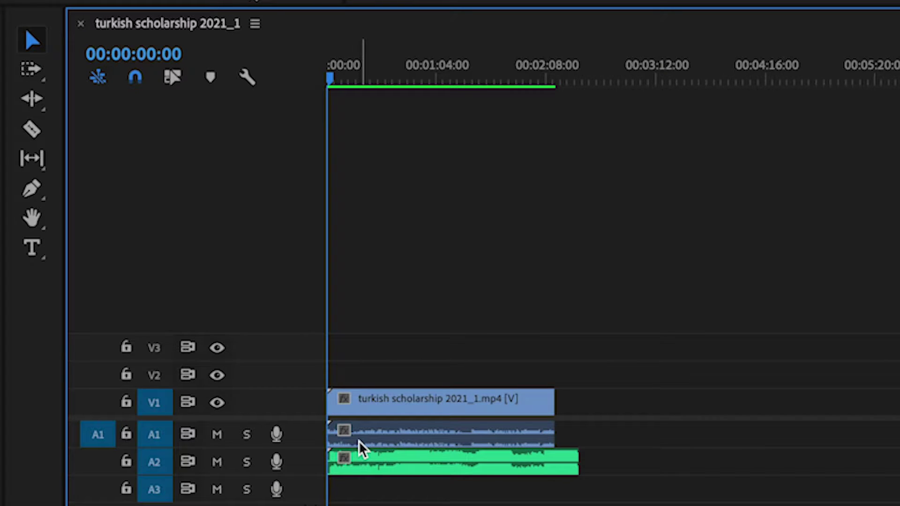
{"action": "left_click", "coordinate": [30, 135]}
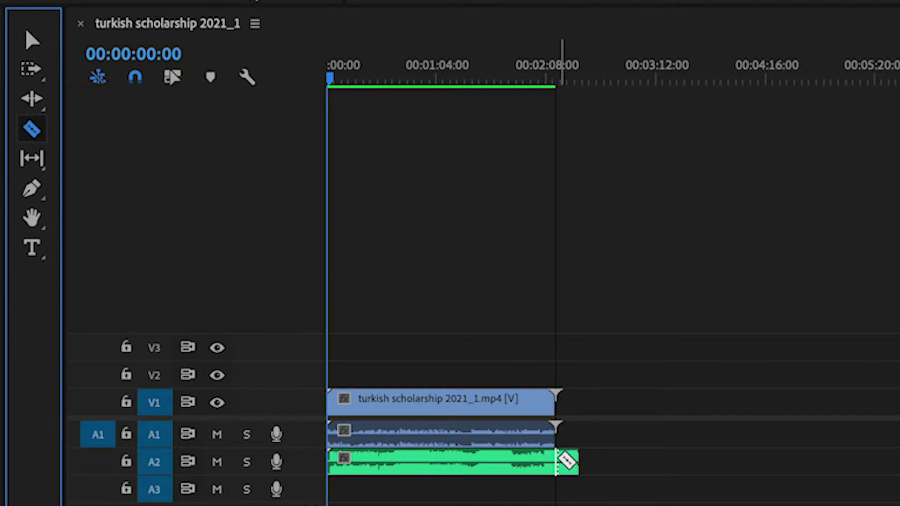
{"action": "left_click", "coordinate": [562, 463]}
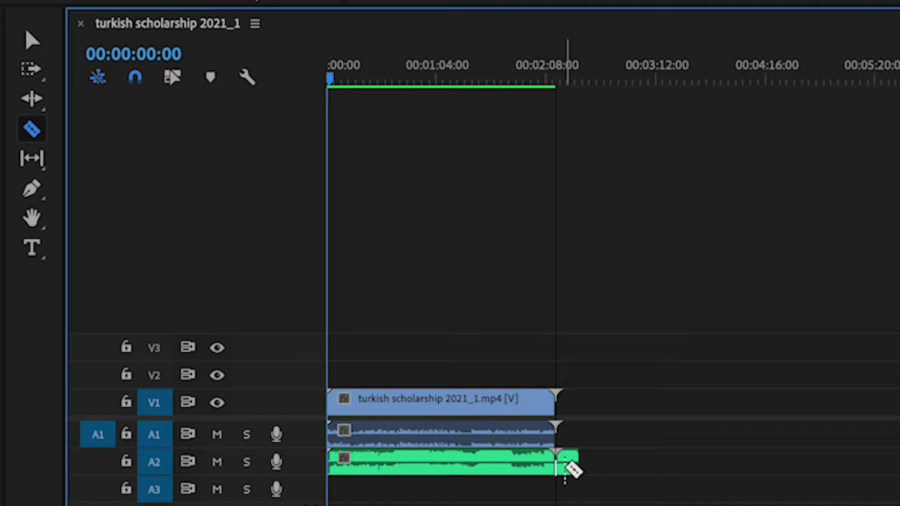
{"action": "right_click", "coordinate": [567, 466]}
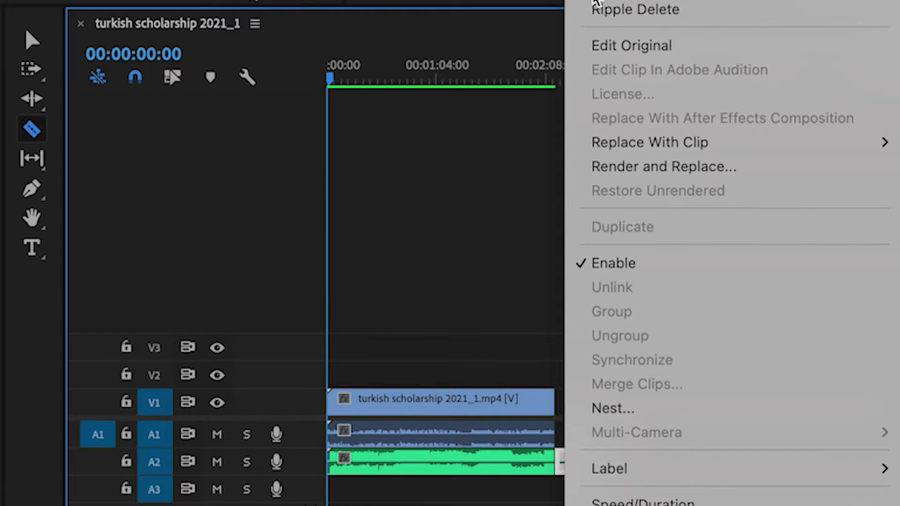
{"action": "left_click", "coordinate": [598, 7]}
Enlarge the Audio 1 and Audio 2 tracks, lower the music clip's volume line on A2, and play back the mix
{"action": "left_click_drag", "start_coordinate": [300, 446], "coordinate": [291, 491]}
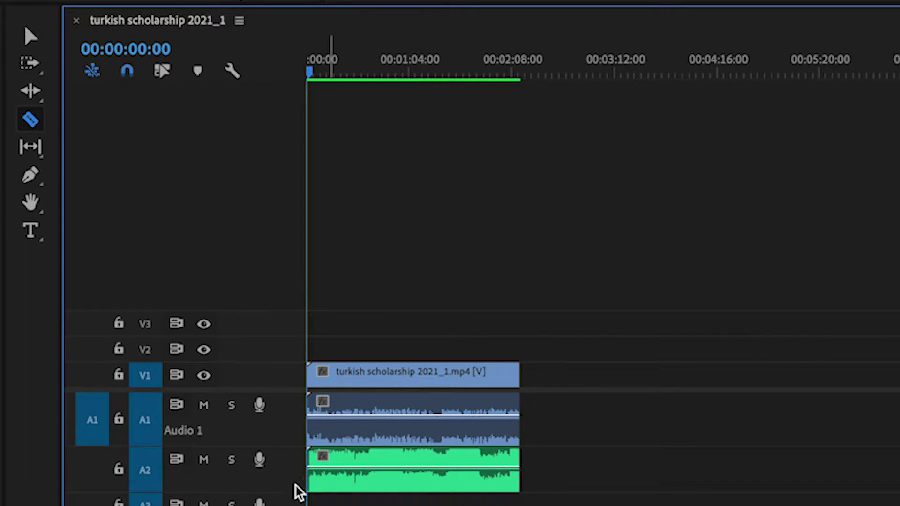
{"action": "left_click_drag", "start_coordinate": [289, 500], "coordinate": [296, 497]}
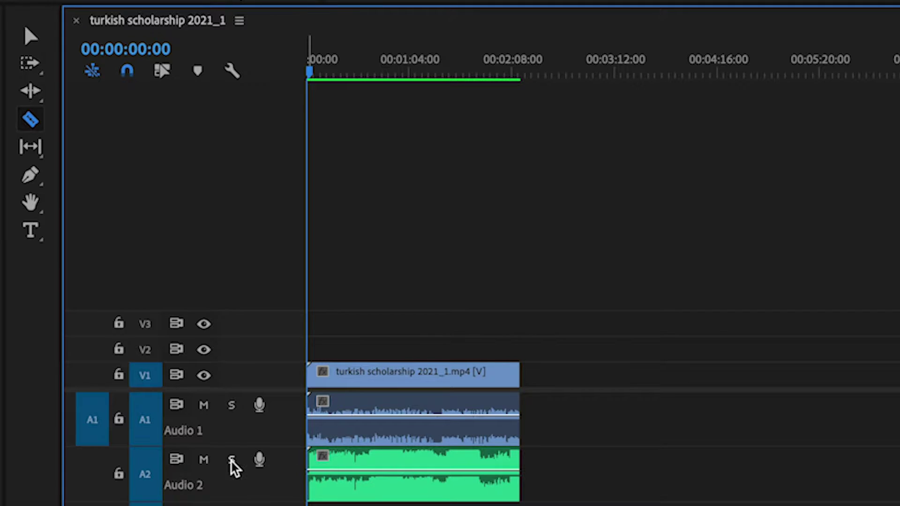
{"action": "left_click", "coordinate": [31, 36]}
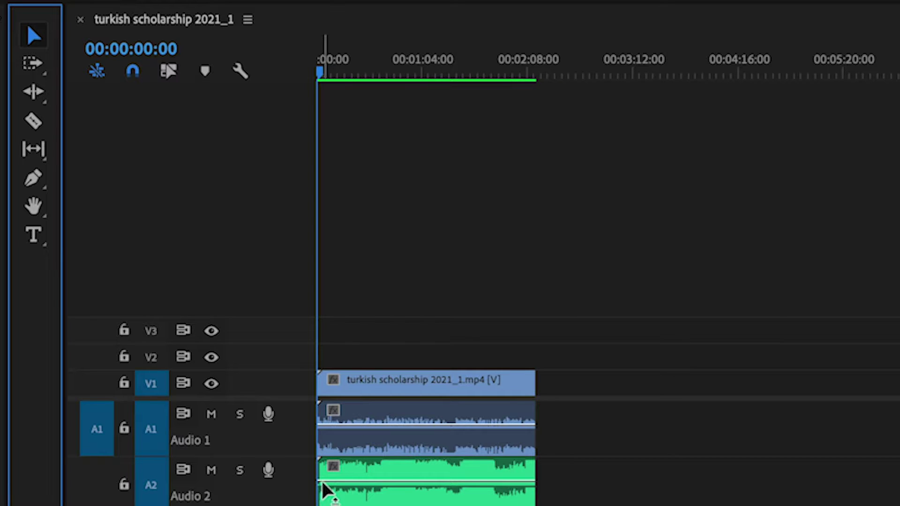
{"action": "left_click", "coordinate": [327, 490]}
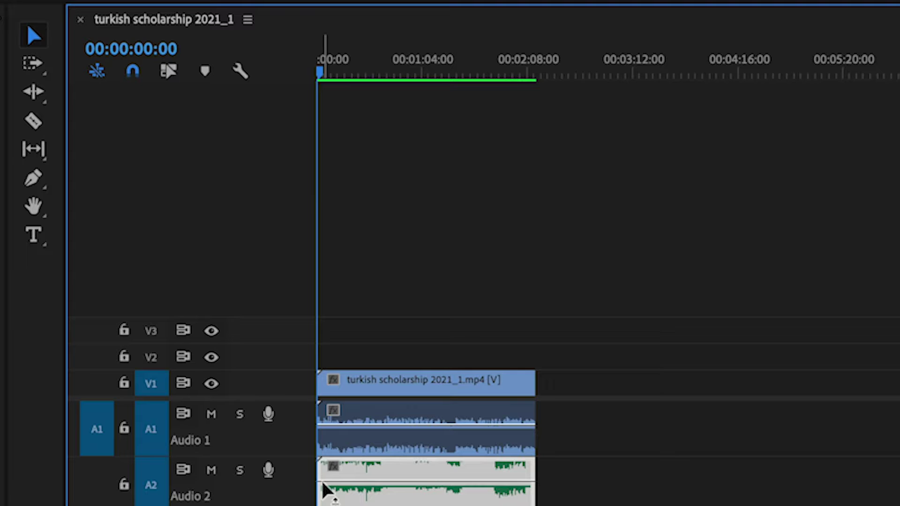
{"action": "left_click_drag", "start_coordinate": [327, 492], "coordinate": [327, 505]}
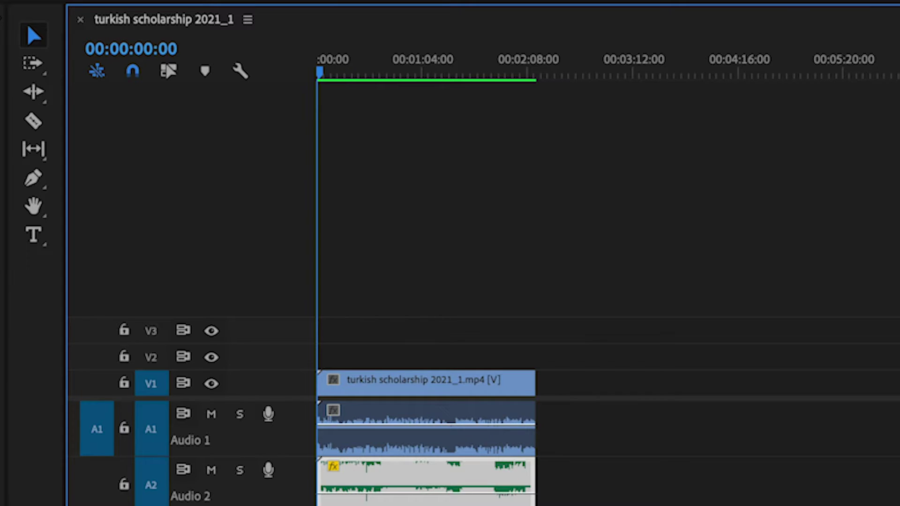
{"action": "key", "text": "space"}
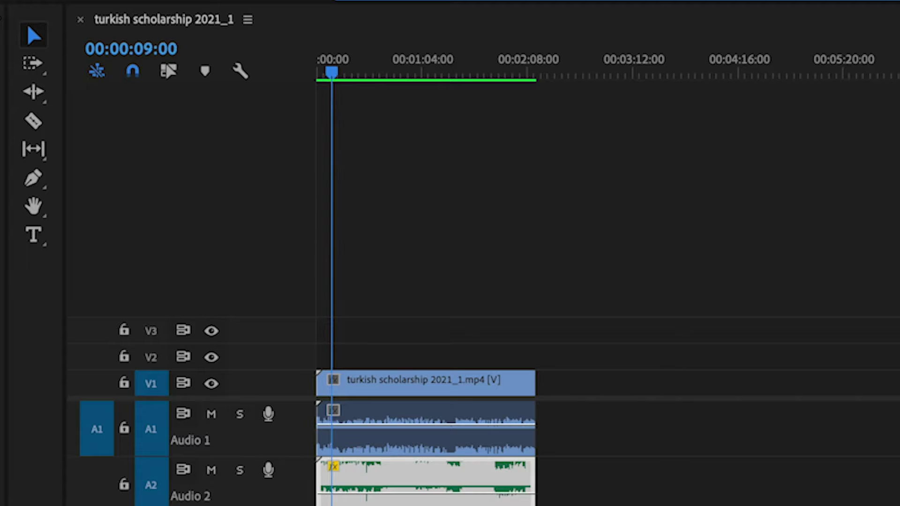
{"action": "key", "text": "space"}
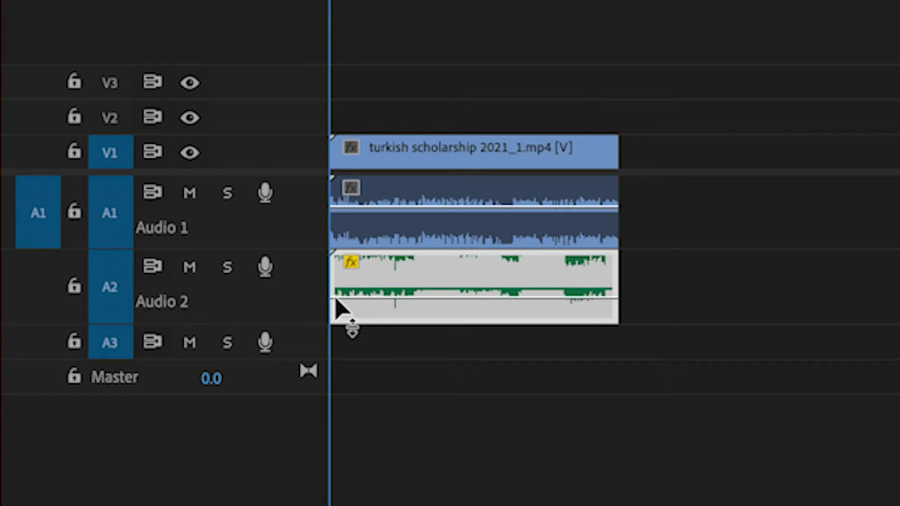
Raise the A2 music clip's volume to about 1.4 dB and return the playhead to the start of the sequence
{"action": "left_click_drag", "start_coordinate": [335, 298], "coordinate": [335, 279]}
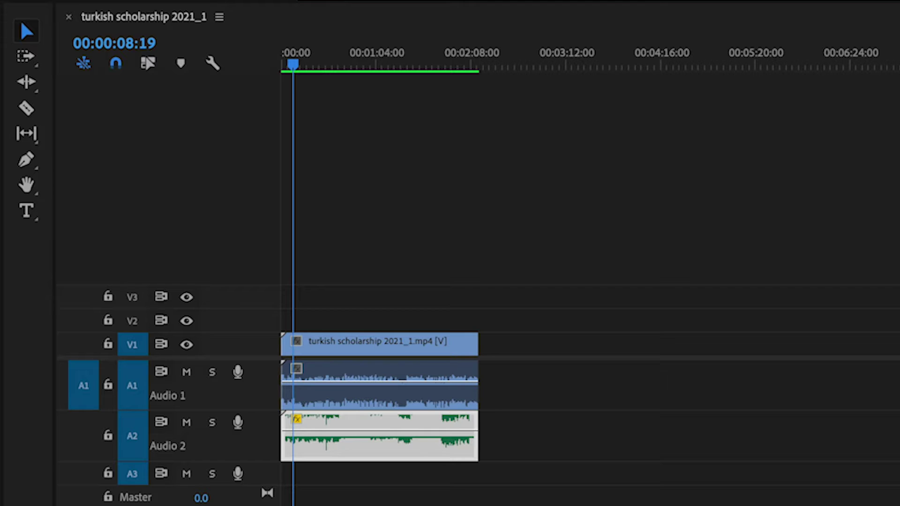
{"action": "left_click_drag", "start_coordinate": [294, 67], "coordinate": [274, 73]}
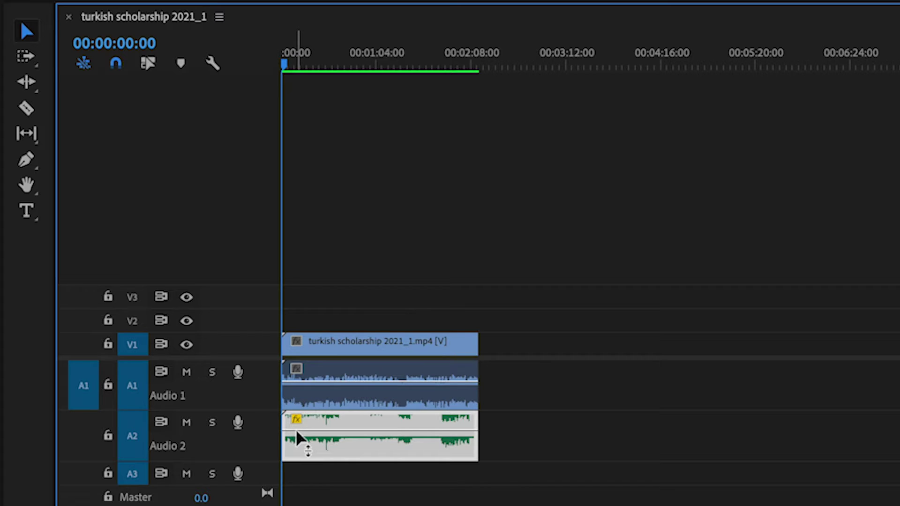
{"action": "left_click", "coordinate": [292, 474]}
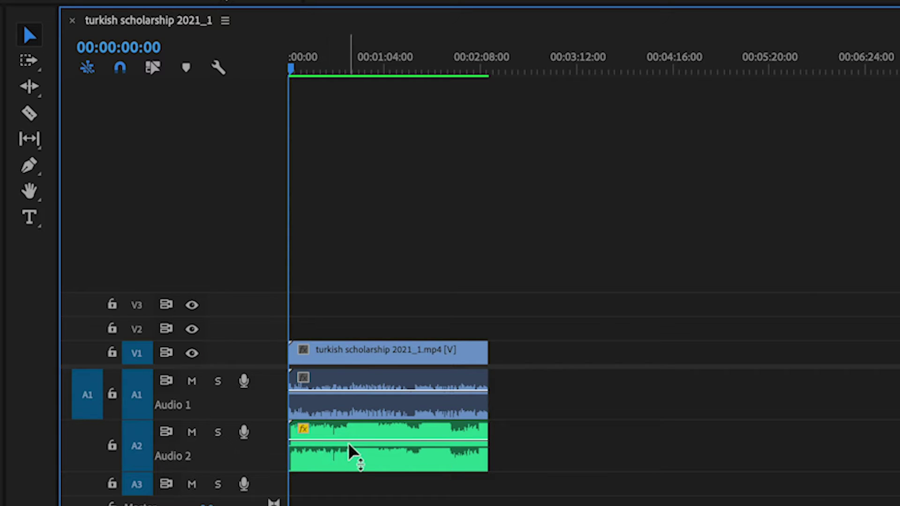
Add four volume keyframes with the Pen tool on the A2 music clip, as two close pairs around its first-half section
{"action": "left_click", "coordinate": [33, 170]}
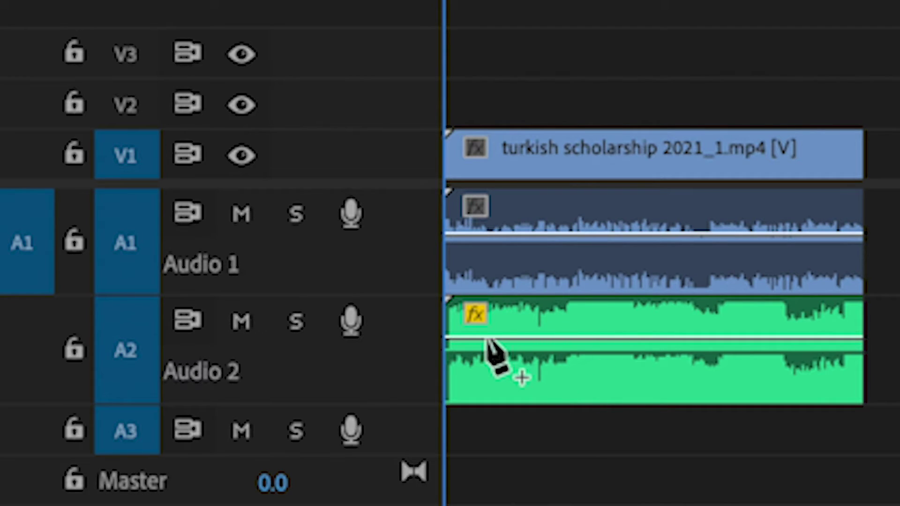
{"action": "left_click", "coordinate": [513, 339]}
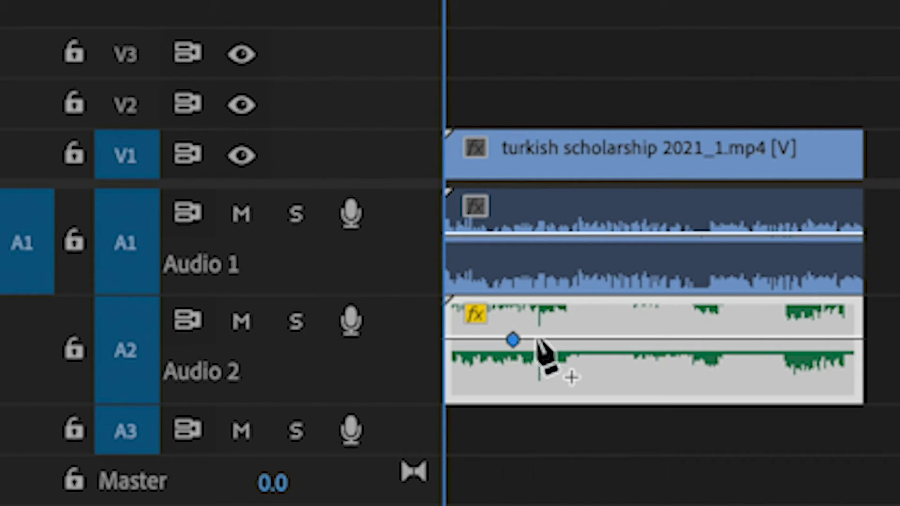
{"action": "left_click", "coordinate": [624, 339]}
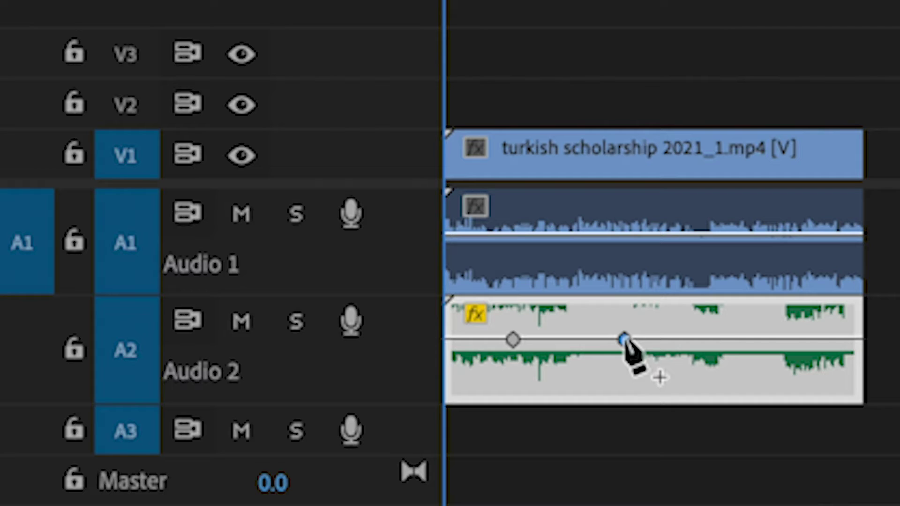
{"action": "left_click", "coordinate": [527, 340]}
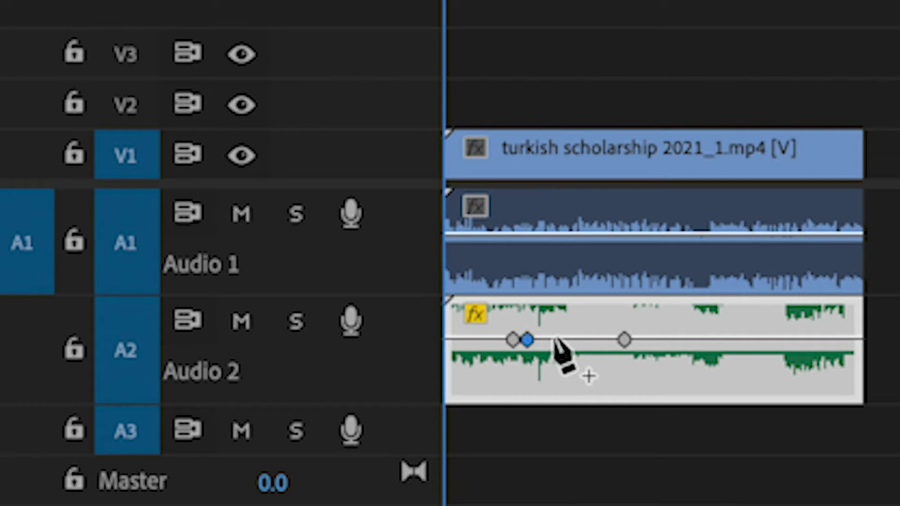
{"action": "left_click", "coordinate": [623, 340]}
{"action": "left_click", "coordinate": [605, 340]}
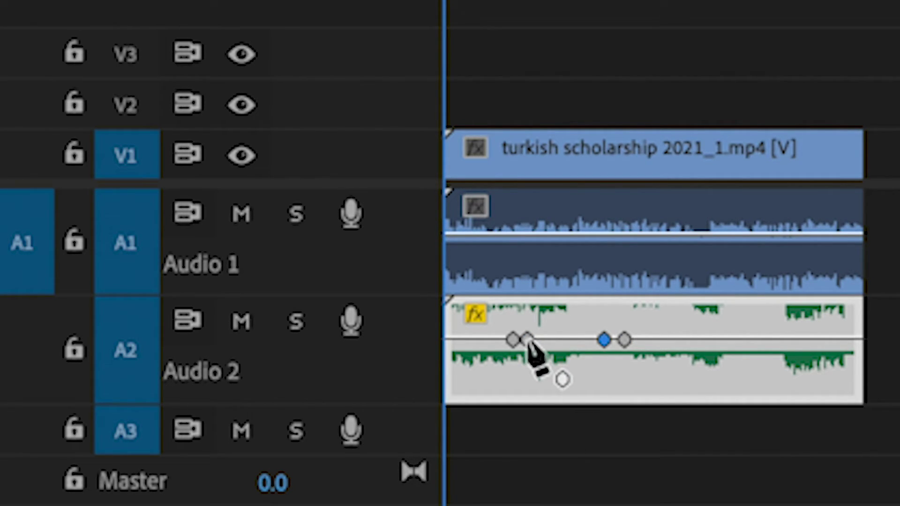
Try the two inner volume keyframes of the music clip at a lower level, and raise them to about 15 dB
{"action": "left_click_drag", "start_coordinate": [527, 341], "coordinate": [543, 358]}
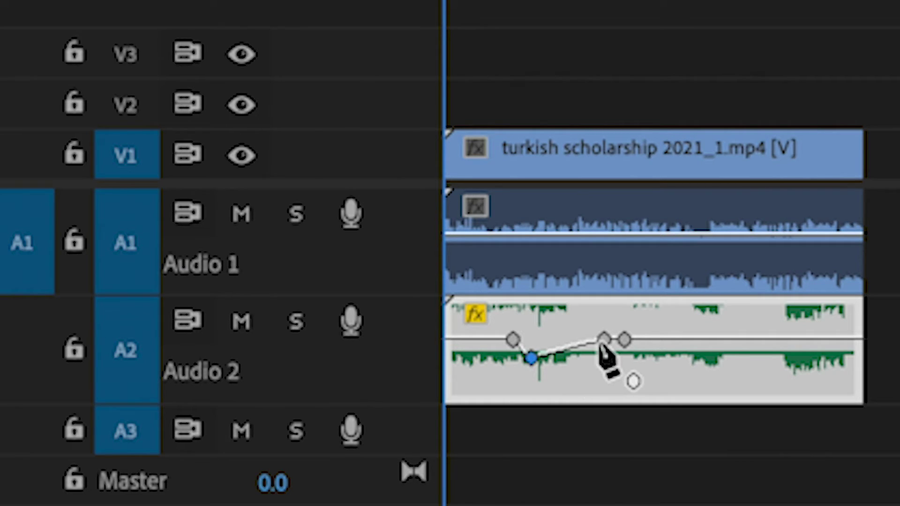
{"action": "left_click_drag", "start_coordinate": [604, 340], "coordinate": [604, 356]}
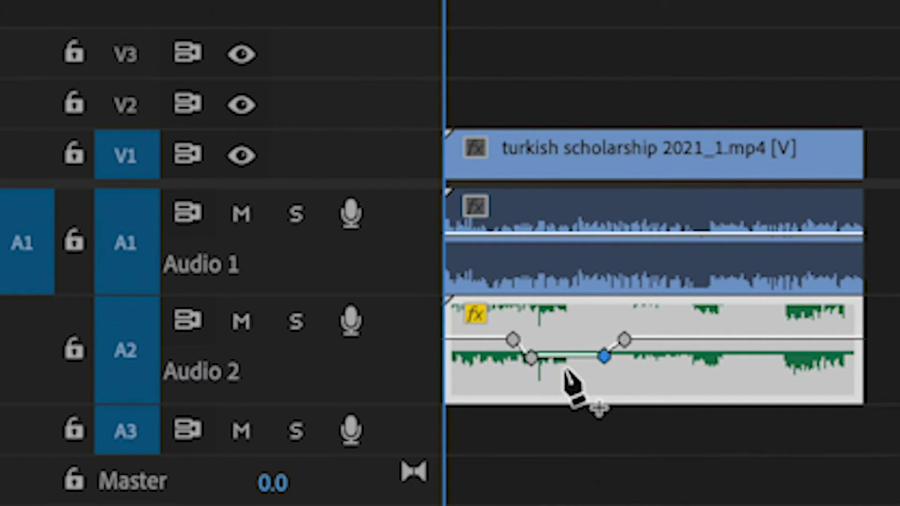
{"action": "left_click_drag", "start_coordinate": [531, 358], "coordinate": [537, 316]}
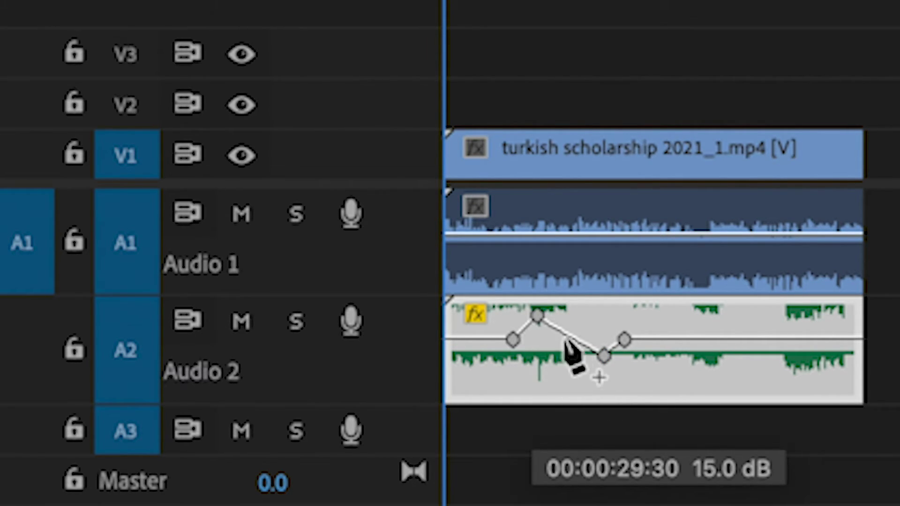
{"action": "left_click_drag", "start_coordinate": [604, 356], "coordinate": [602, 315]}
Lower the music clip's two inner volume keyframes to about -11.3 dB and play back the section between them
{"action": "left_click_drag", "start_coordinate": [538, 315], "coordinate": [540, 364]}
{"action": "left_click_drag", "start_coordinate": [602, 315], "coordinate": [603, 361]}
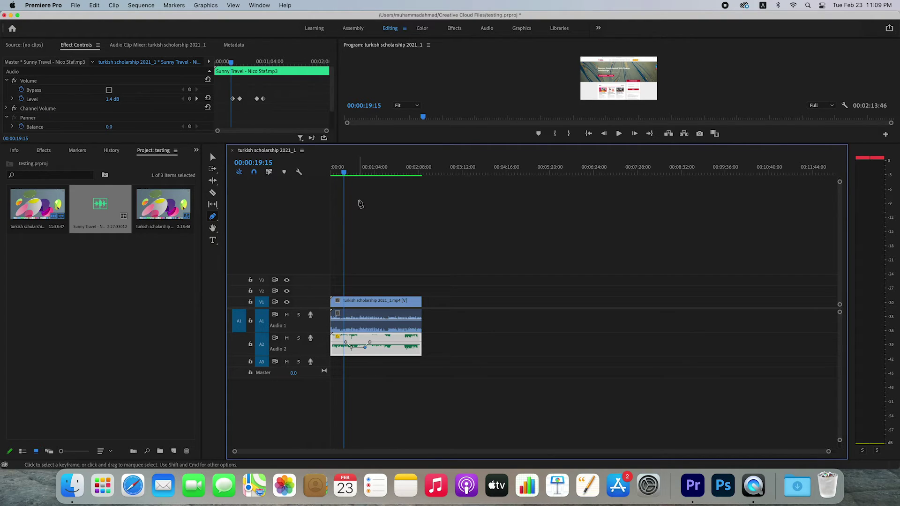
{"action": "key", "text": "space"}
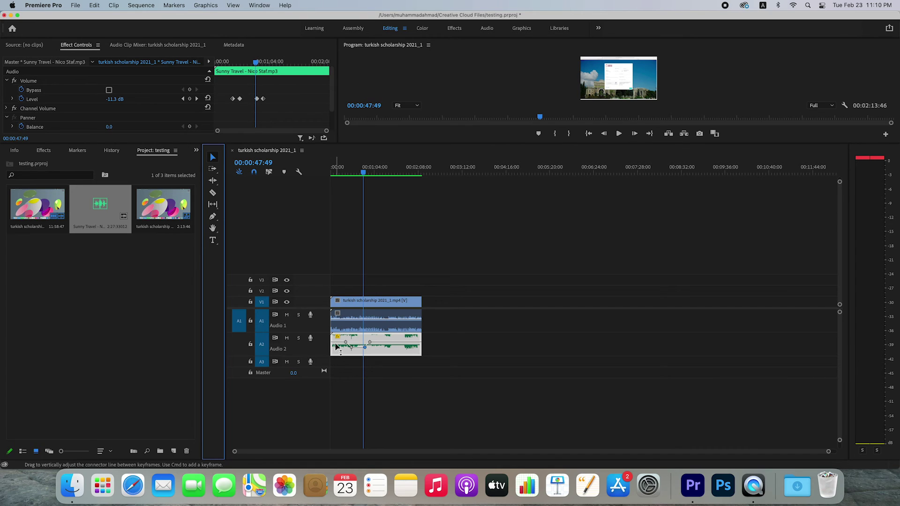
{"action": "left_click_drag", "start_coordinate": [341, 346], "coordinate": [341, 346]}
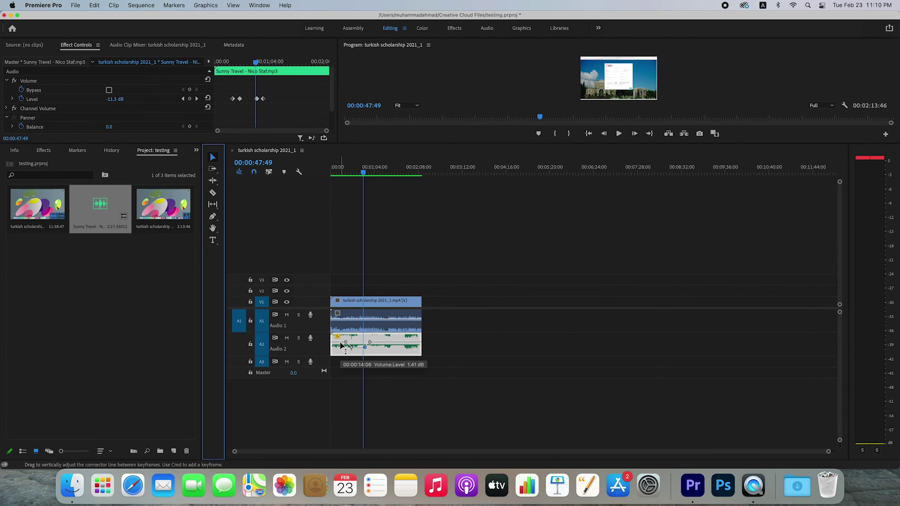